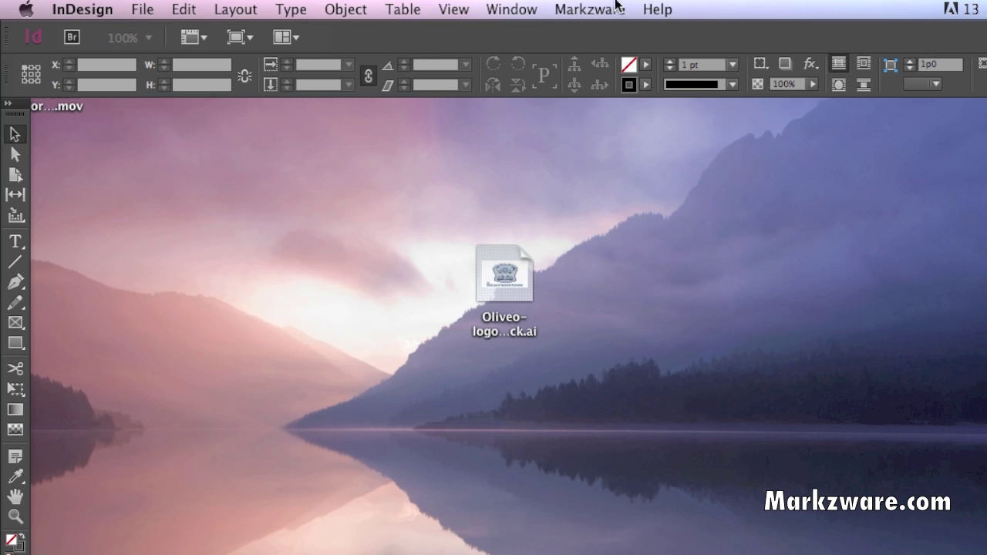
# - Start Markzware PDF2DTP Convert PDF and pick Jab, Jab, Jab, Right Hook.pdf from the Desktop
pyautogui.click(590, 6)
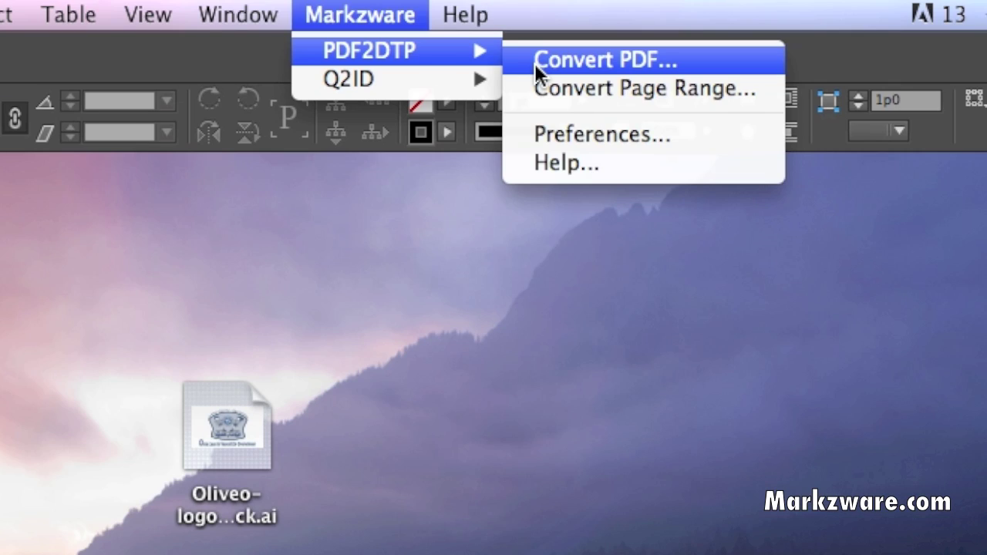
pyautogui.click(534, 63)
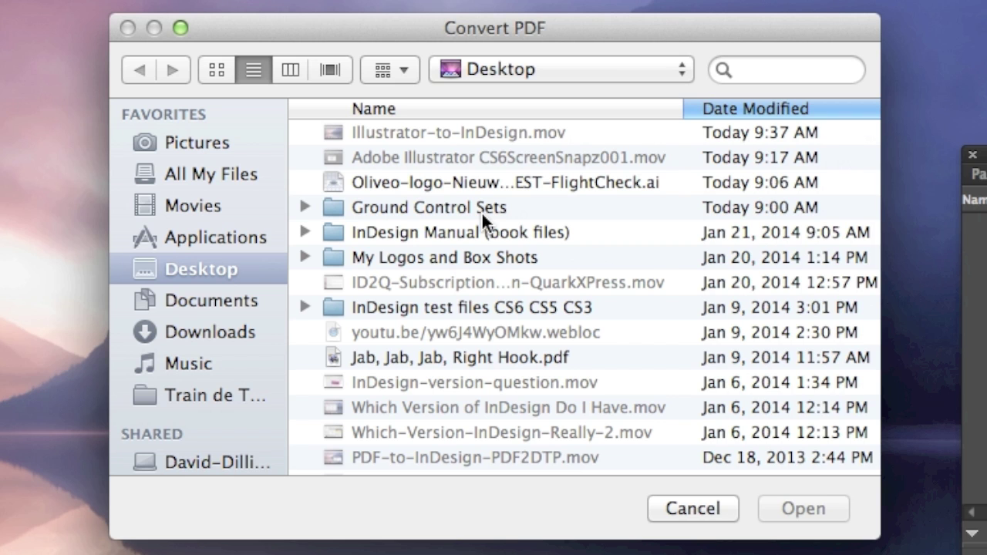
pyautogui.scroll(-5, 463, 213)
pyautogui.click(443, 214)
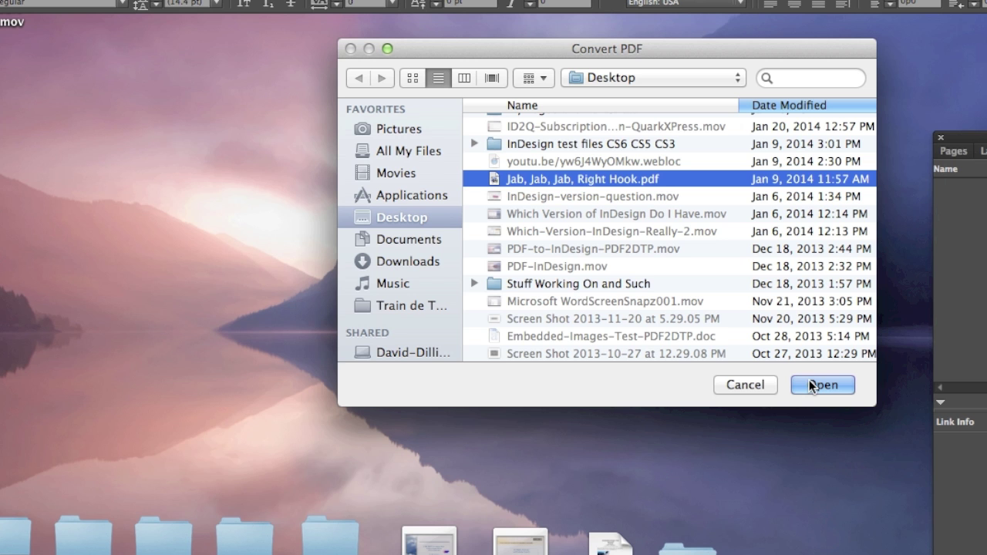
pyautogui.click(810, 382)
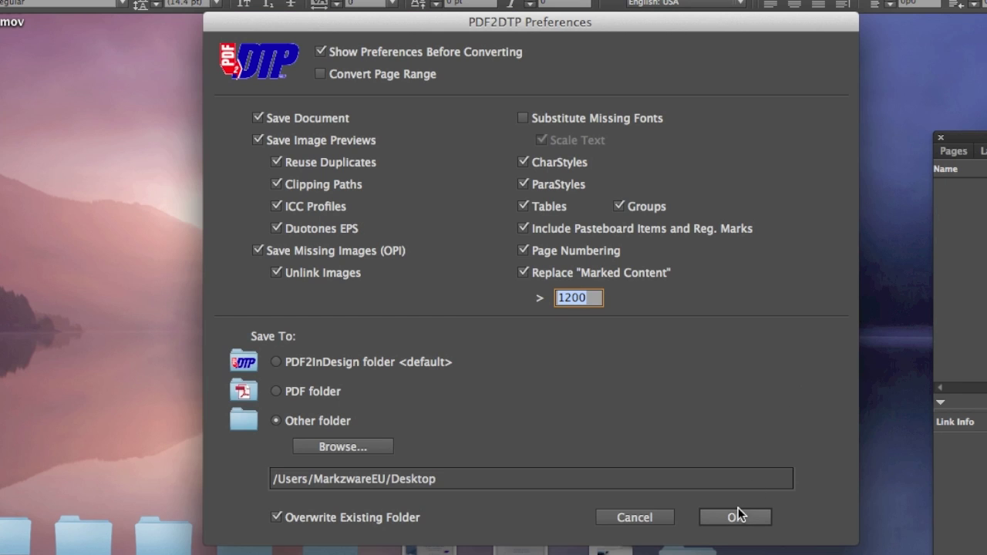
# - Accept the PDF2DTP preferences to convert, then review the missing fonts in Find Font
pyautogui.click(735, 517)
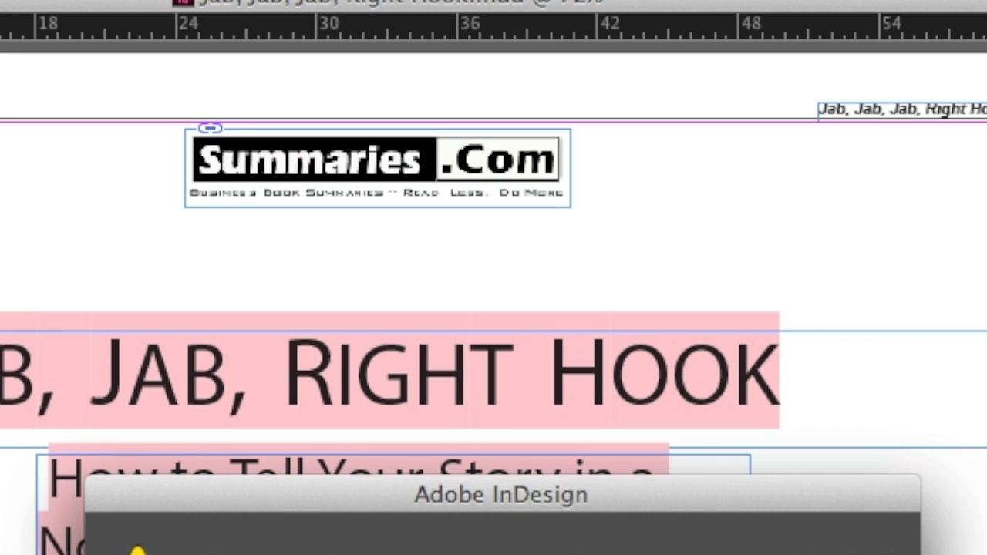
pyautogui.click(832, 552)
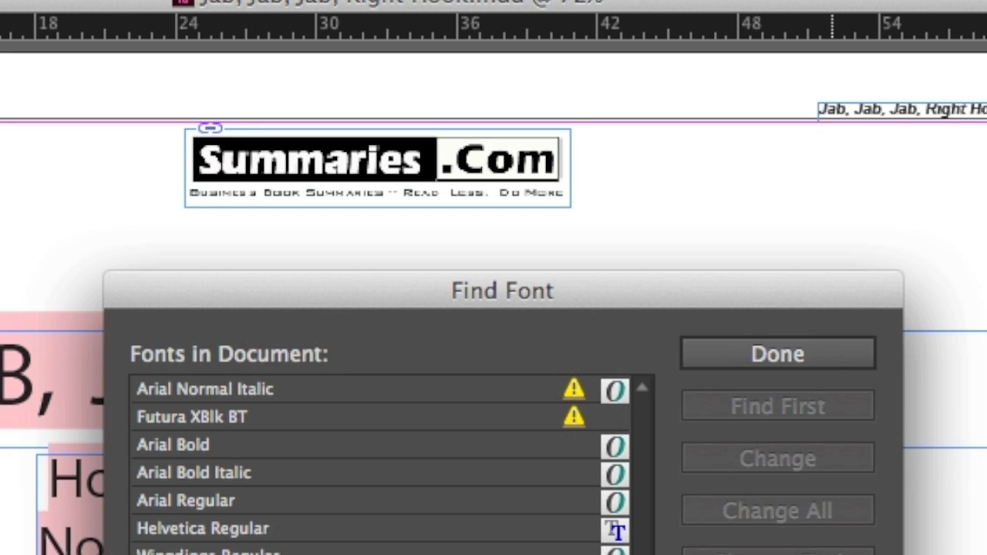
pyautogui.click(778, 356)
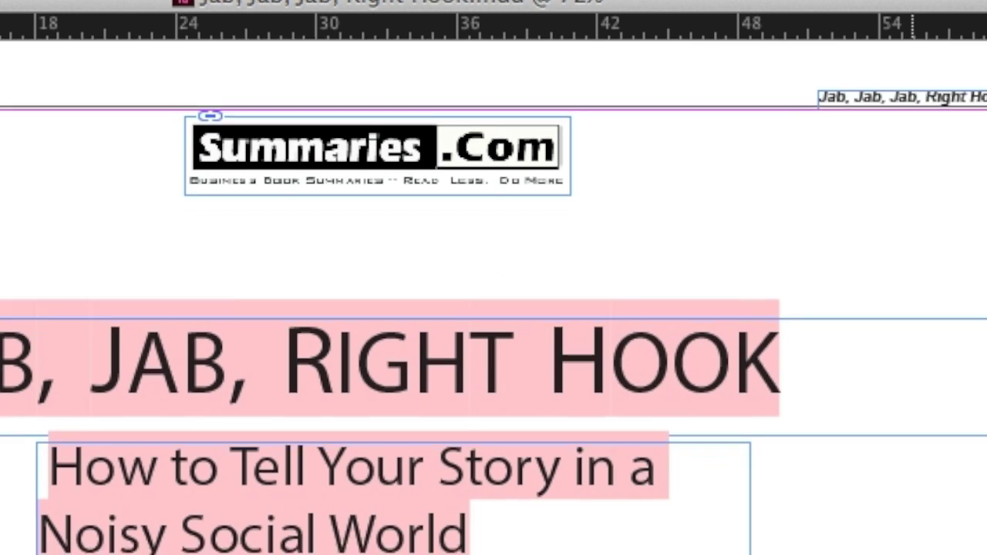
# - Scroll through the converted document's pages, then return to the desktop
pyautogui.scroll(-10, 778, 360)
pyautogui.scroll(-15, 493, 277)
pyautogui.scroll(-5, 494, 277)
pyautogui.scroll(-10, 494, 278)
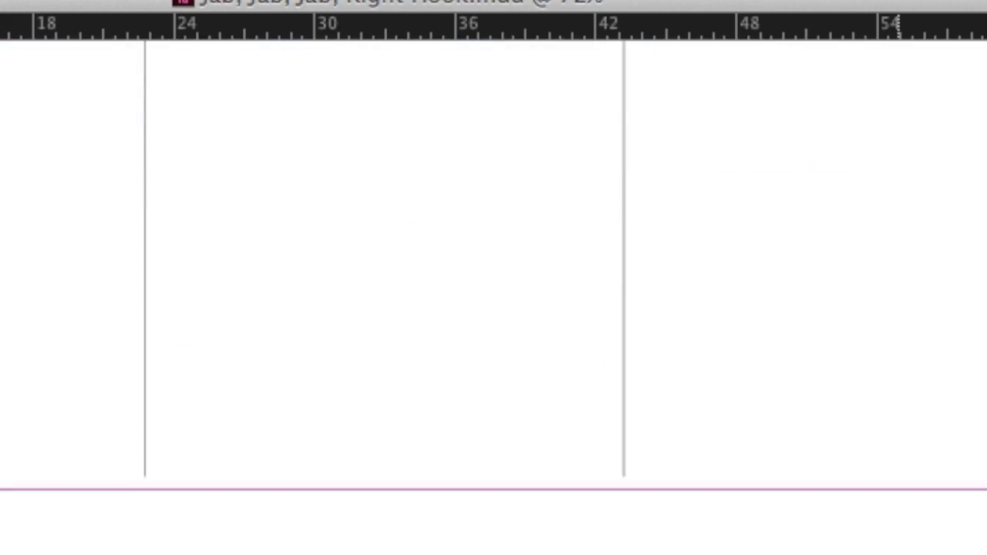
pyautogui.scroll(-4, 494, 278)
pyautogui.scroll(10, 494, 277)
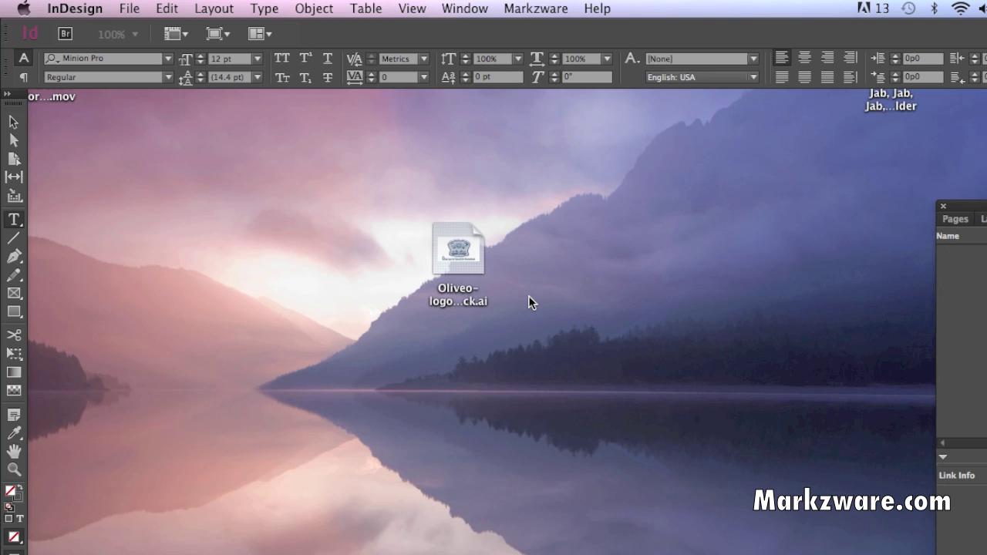
pyautogui.click(528, 296)
# - Open the Oliveo logo .ai file in Illustrator and drill into its nested groups to the curved heading
pyautogui.doubleClick(470, 260)
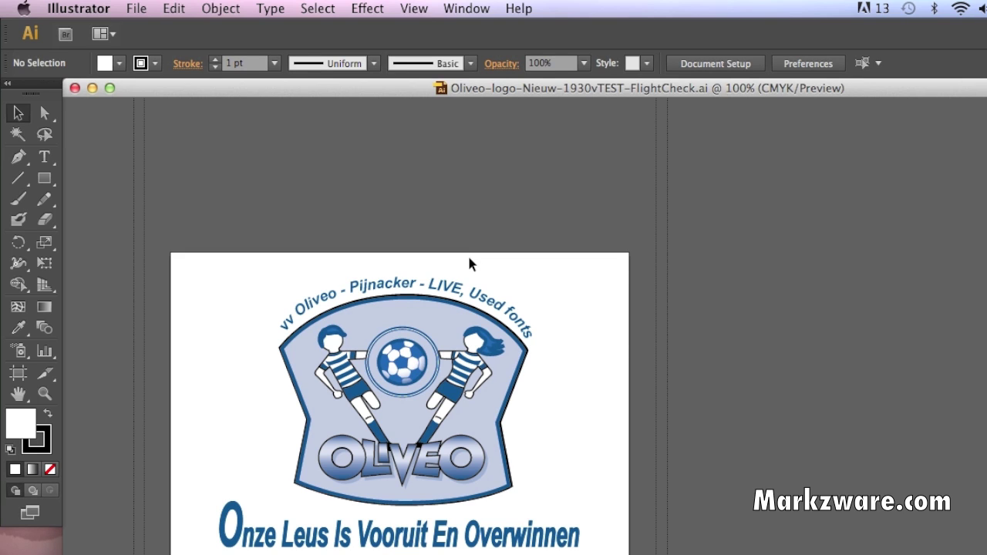
pyautogui.doubleClick(378, 287)
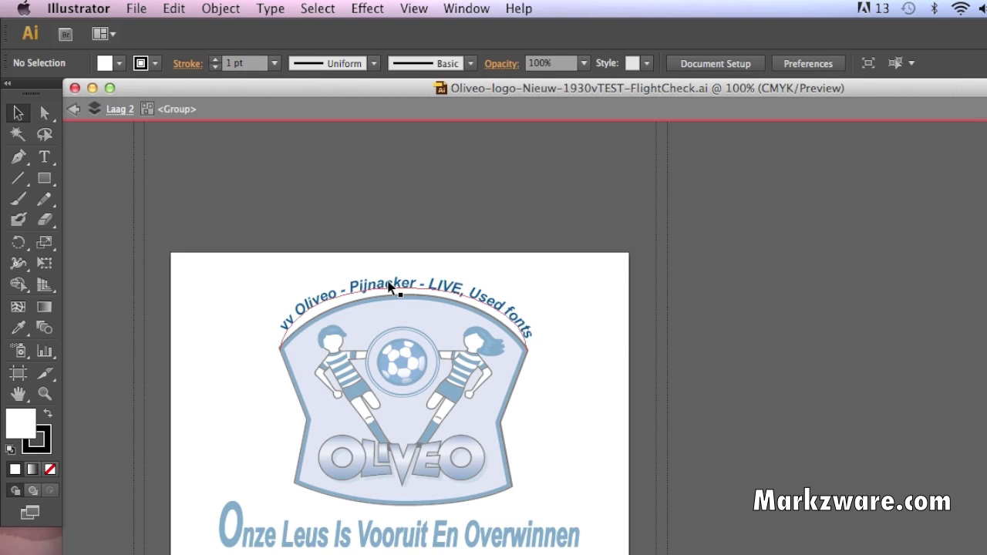
pyautogui.click(389, 287)
pyautogui.doubleClick(390, 287)
pyautogui.click(389, 287)
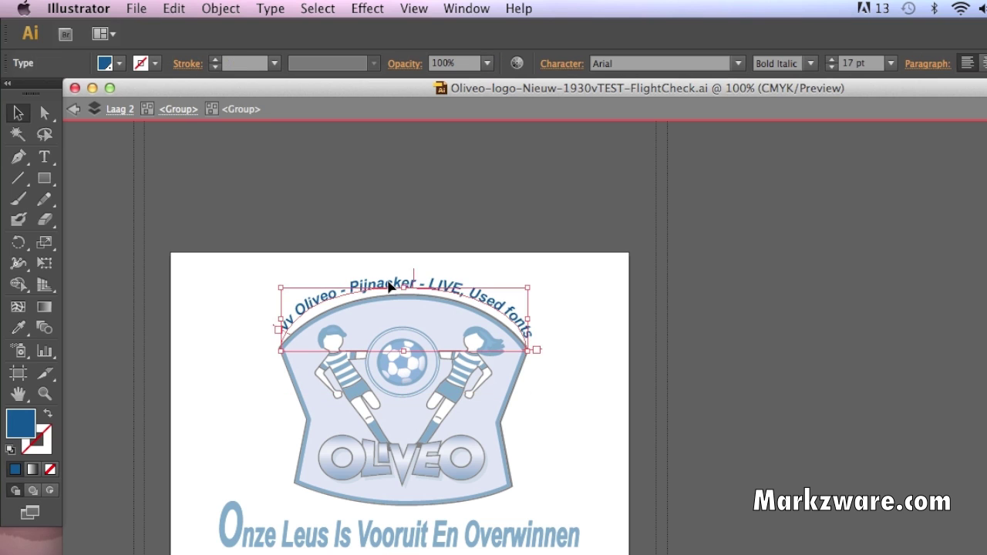
# - Select the word LIVE in the curved heading, then exit text editing and deselect
pyautogui.tripleClick(389, 287)
pyautogui.click(389, 287)
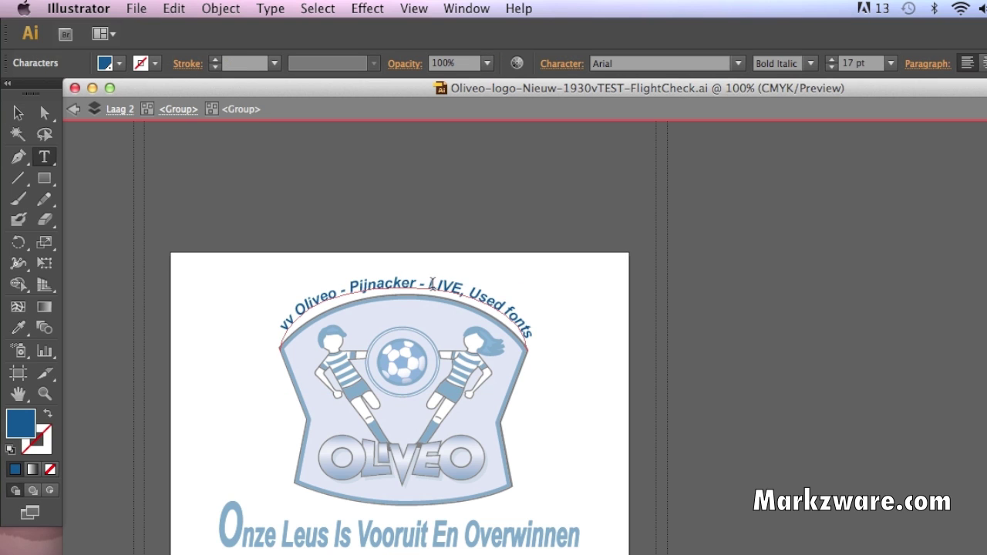
pyautogui.moveTo(428, 282); pyautogui.dragTo(466, 290)
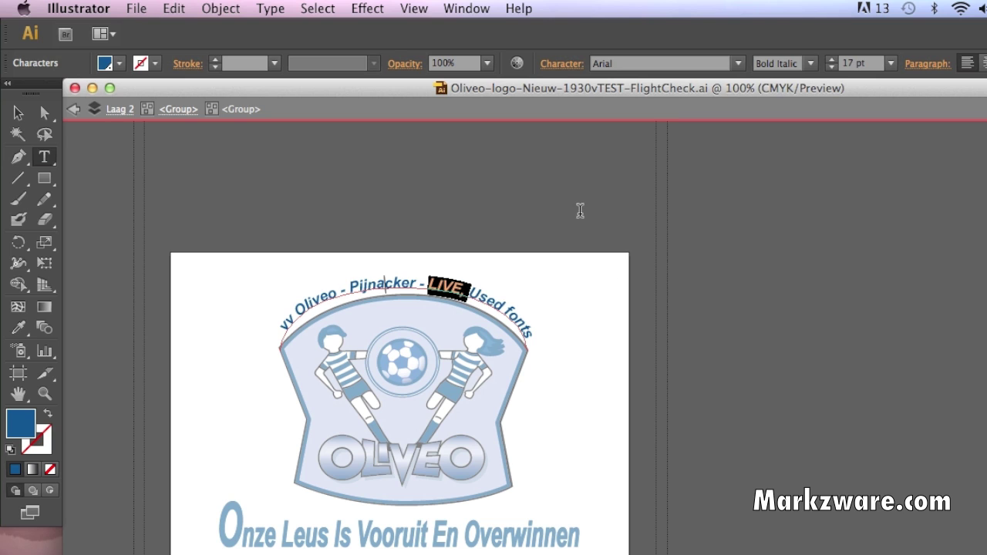
pyautogui.click(19, 116)
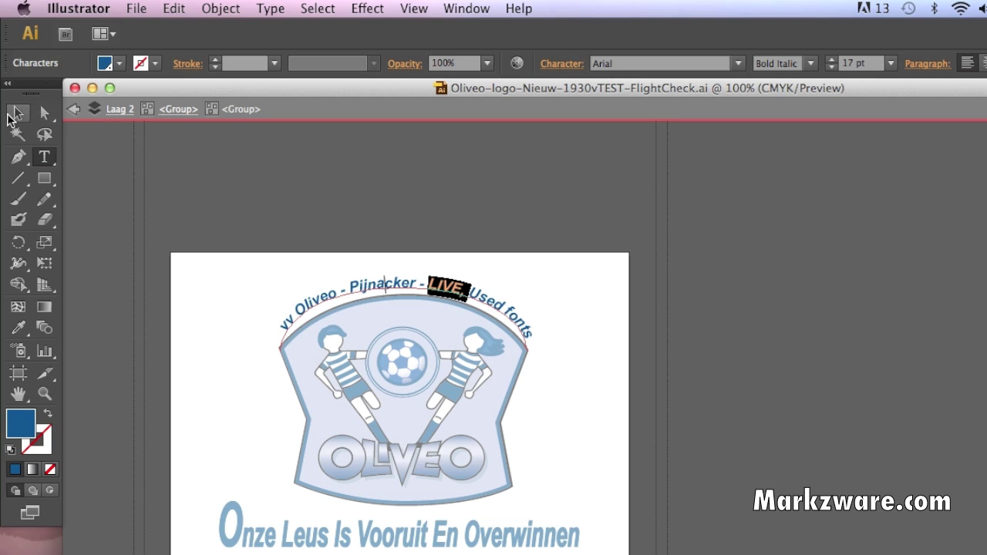
pyautogui.click(380, 186)
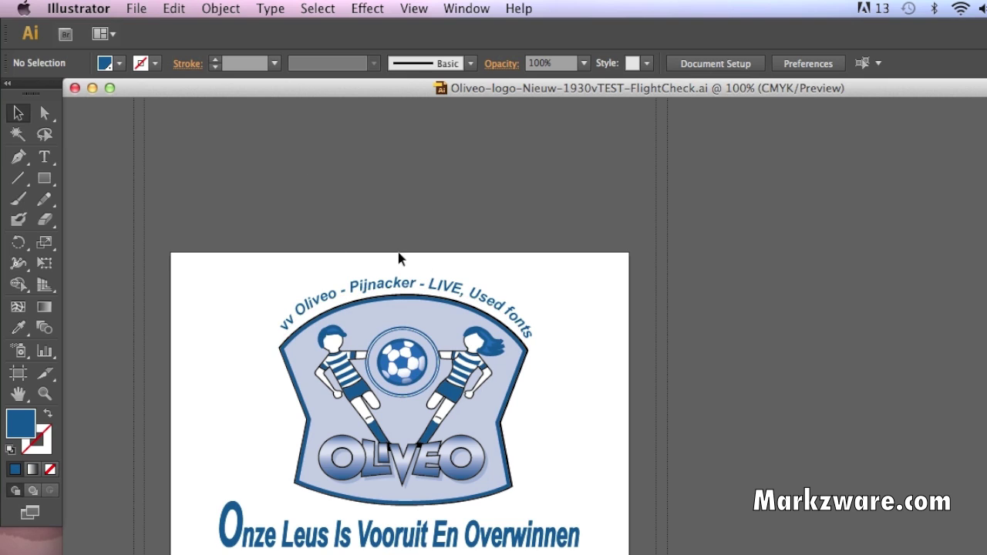
# - Copy all the Oliveo artwork from Illustrator and paste it into a new default InDesign document, then close it
pyautogui.press('super+a')
pyautogui.press('shift+super+b')
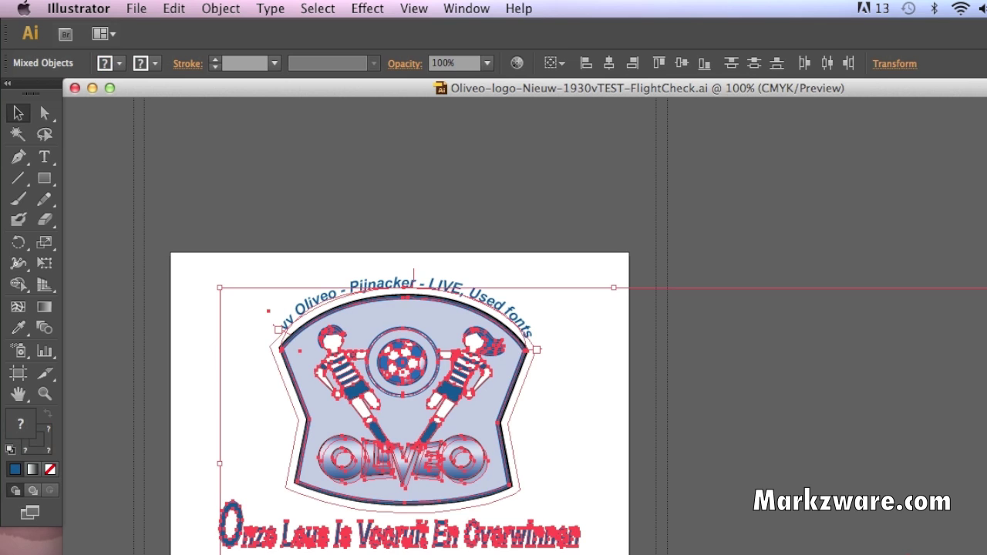
pyautogui.press('super+Tab')
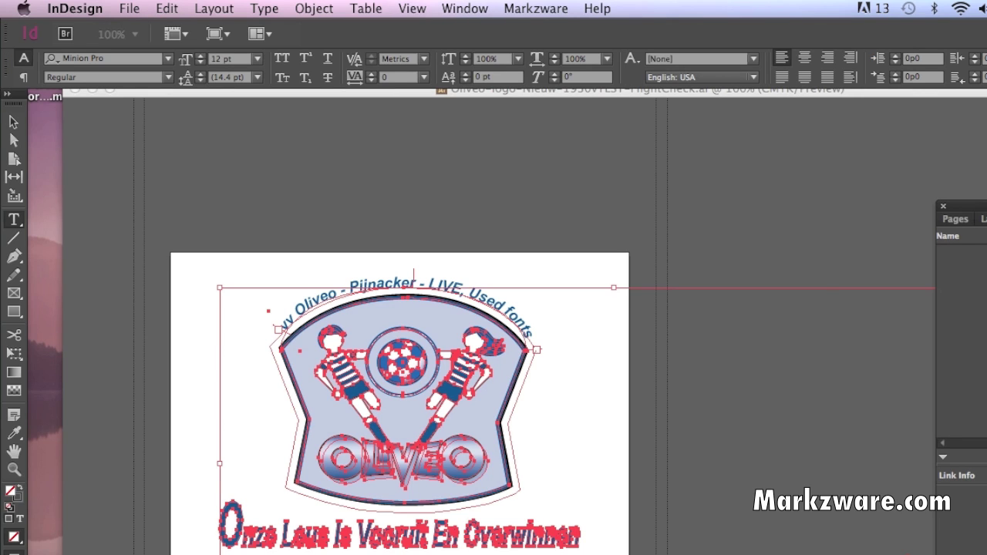
pyautogui.press('super+n')
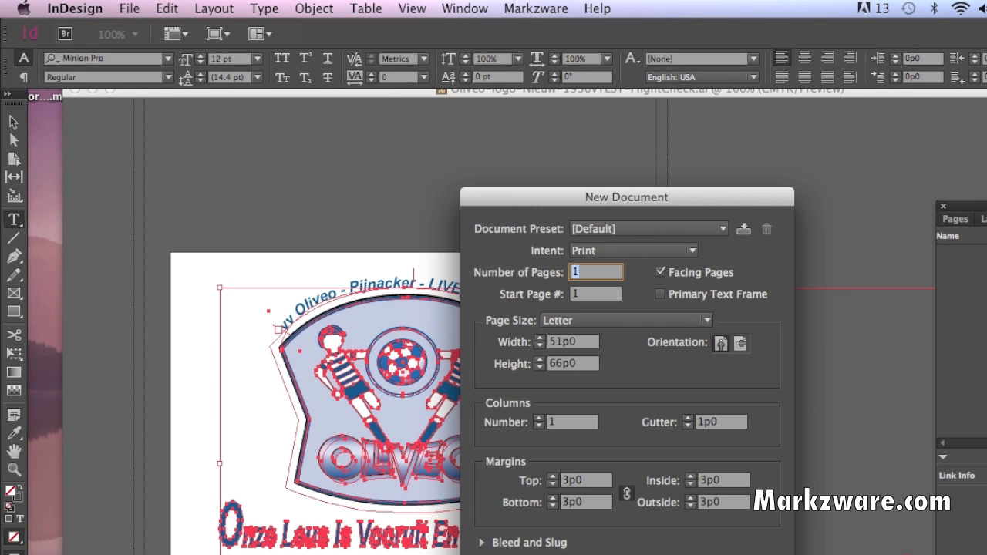
pyautogui.press('Return')
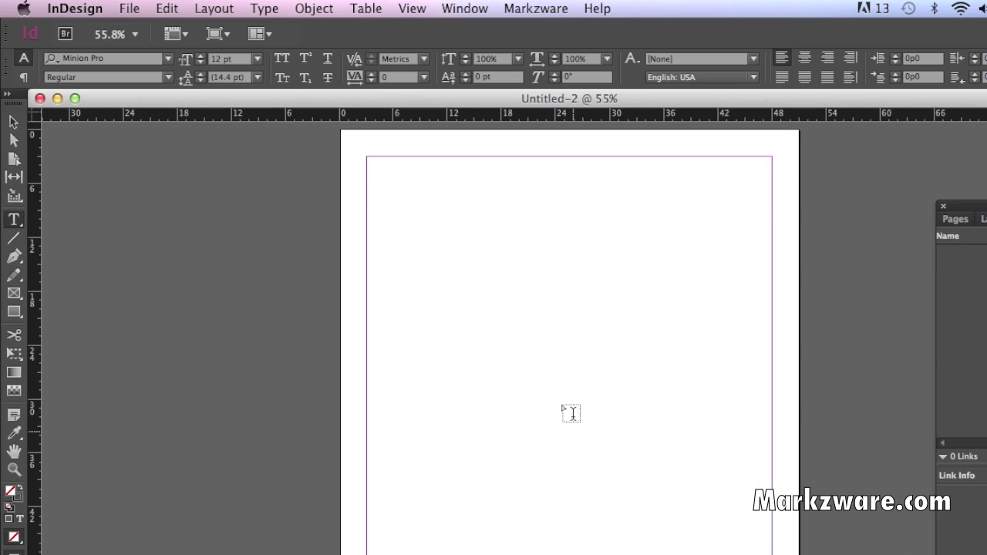
pyautogui.press('super+v')
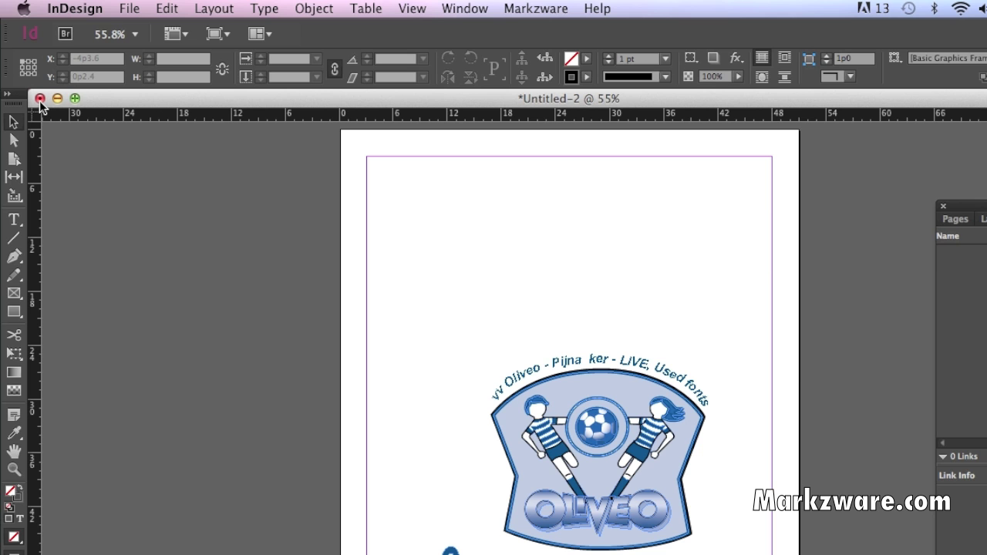
pyautogui.click(40, 99)
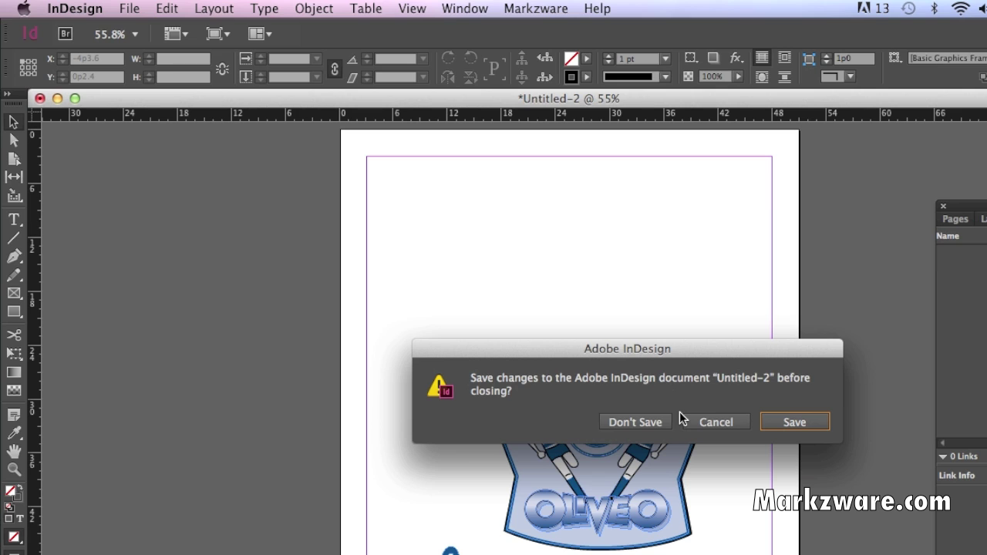
# - Close the pasted InDesign document and the Illustrator logo file, then quit Illustrator
pyautogui.click(635, 422)
pyautogui.click(294, 135)
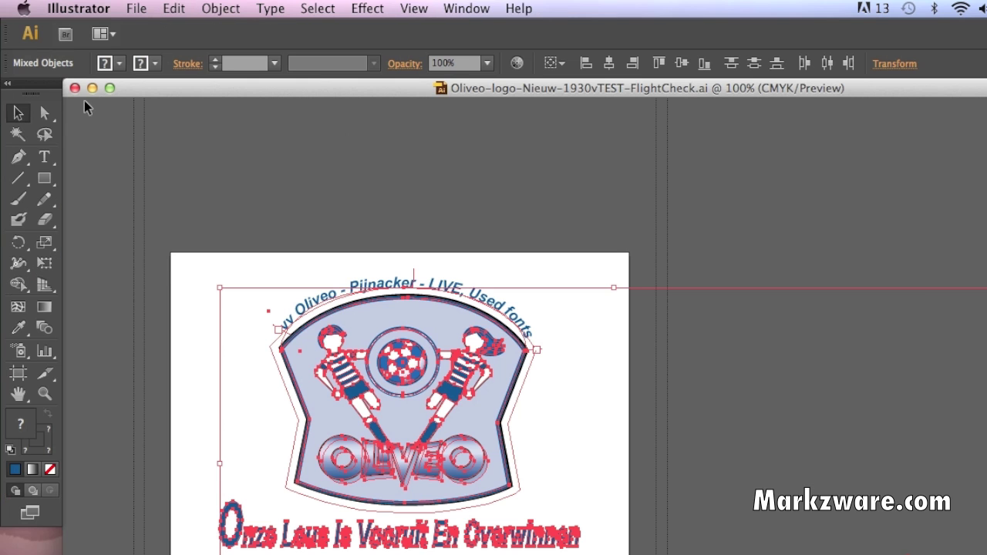
pyautogui.click(75, 88)
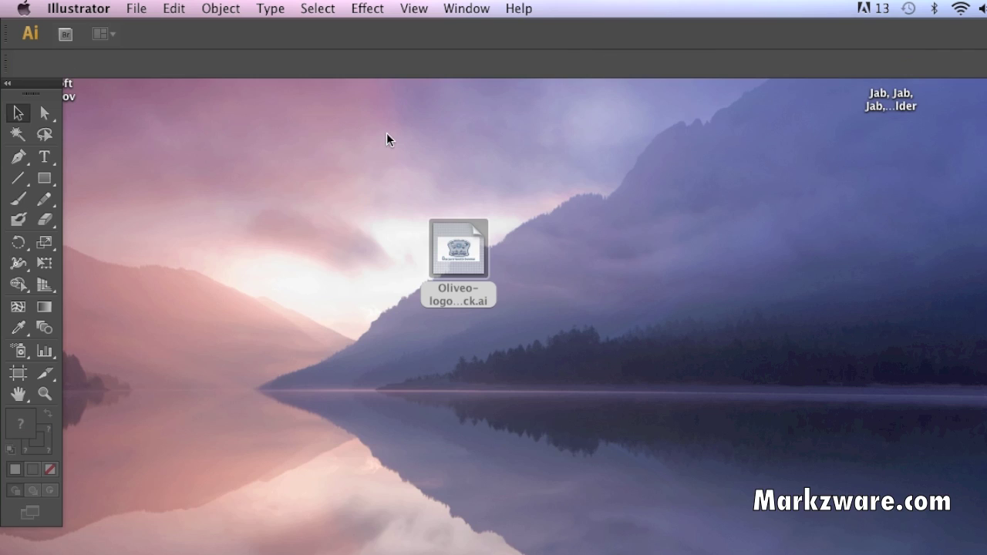
pyautogui.press('super+q')
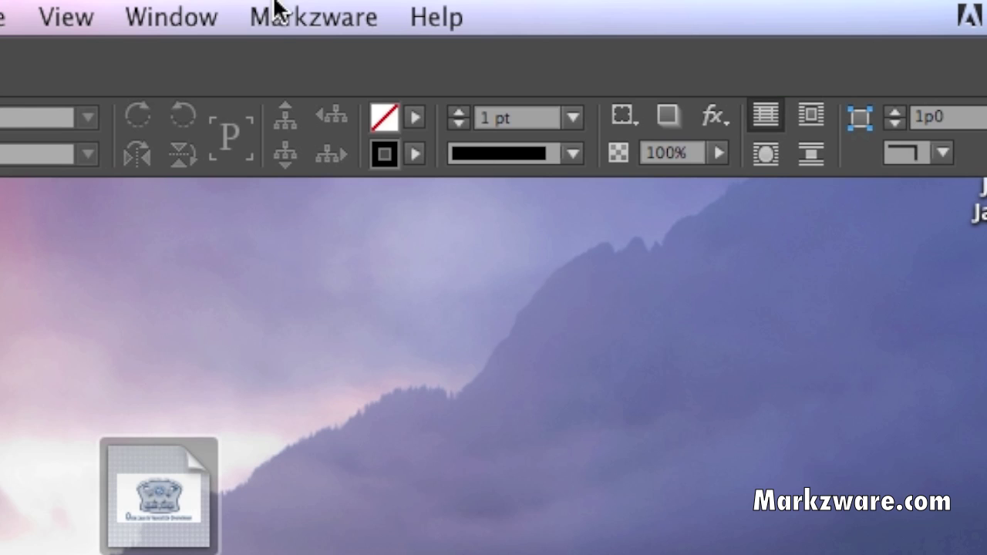
# - Convert the Oliveo logo .ai file through Markzware PDF2DTP Convert PDF
pyautogui.click(262, 14)
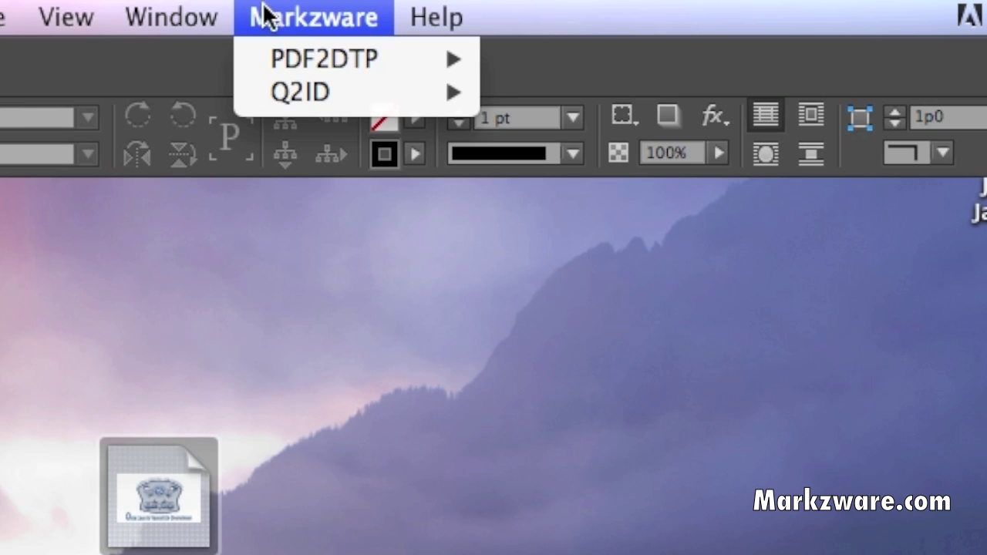
pyautogui.moveTo(324, 58)
pyautogui.click(574, 62)
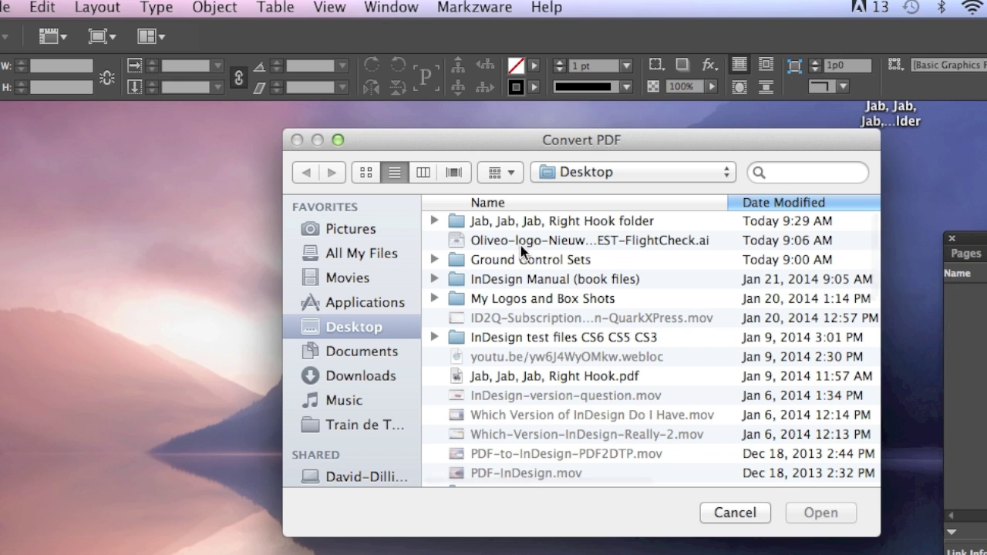
pyautogui.click(521, 246)
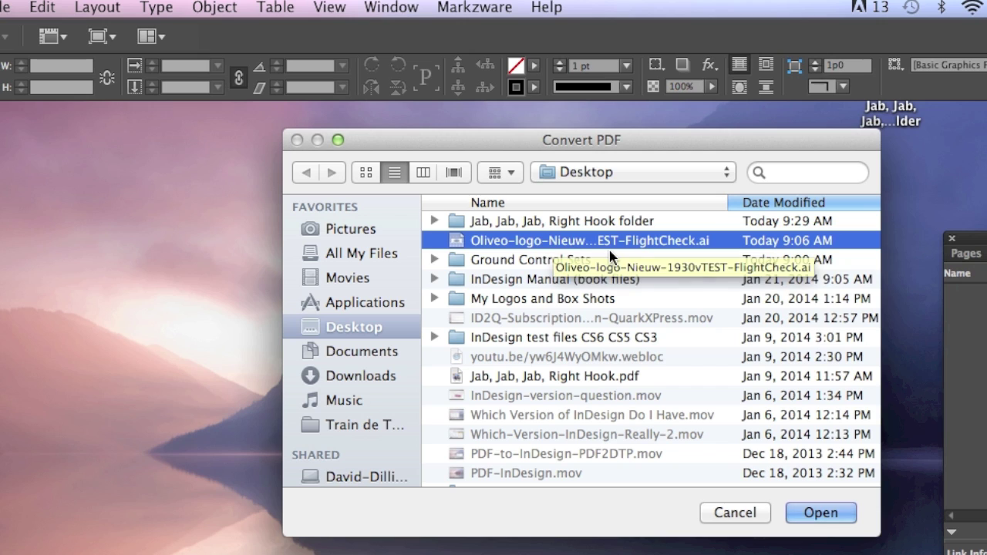
pyautogui.click(834, 517)
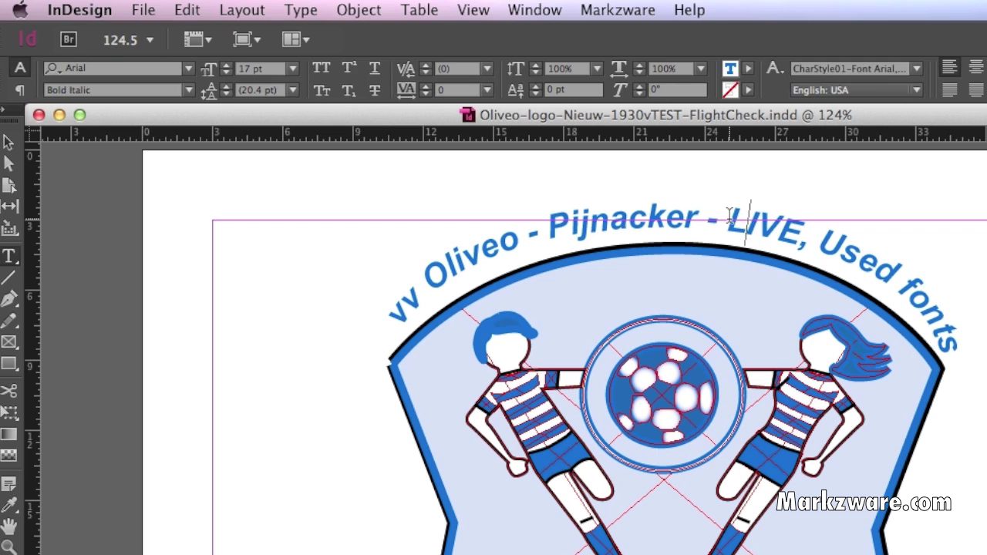
# - Delete 'LIVE' and 'Used fonts' from the arched text and centre it along the path
pyautogui.press('BackSpace')
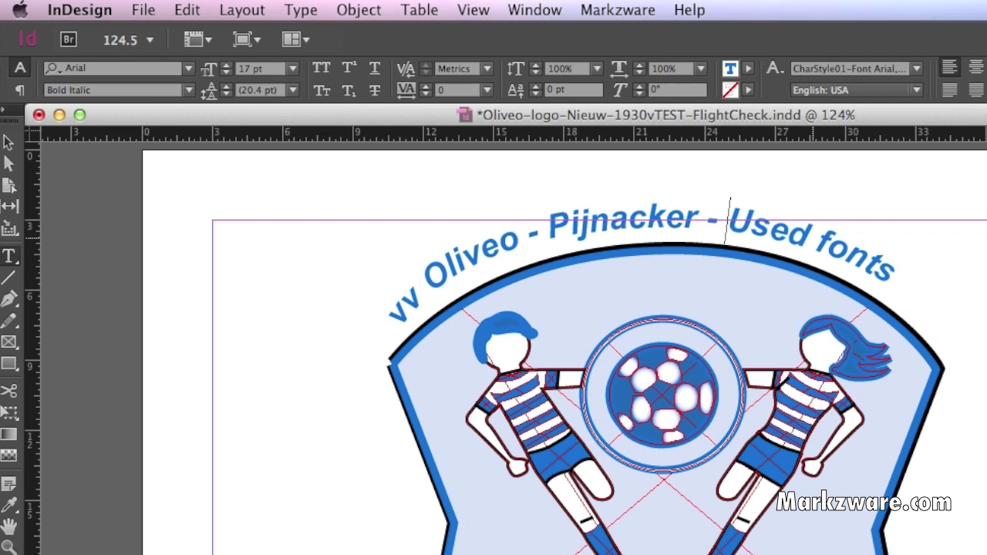
pyautogui.moveTo(892, 282); pyautogui.dragTo(722, 218)
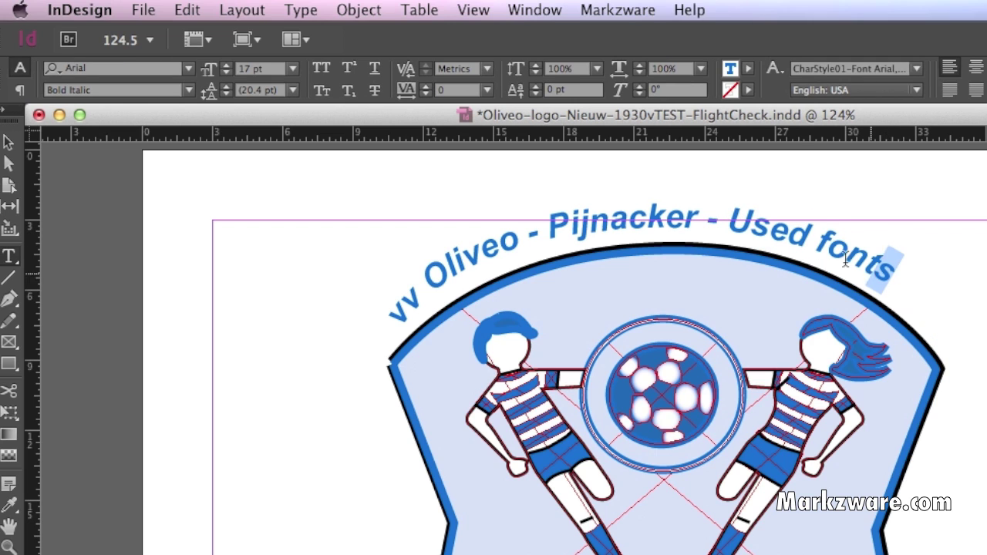
pyautogui.press('BackSpace')
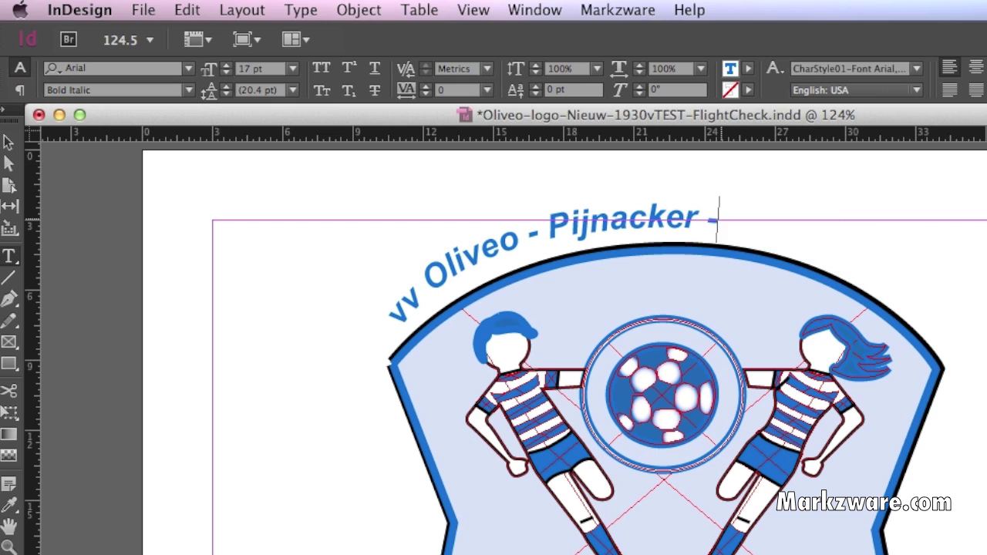
pyautogui.press('super+a')
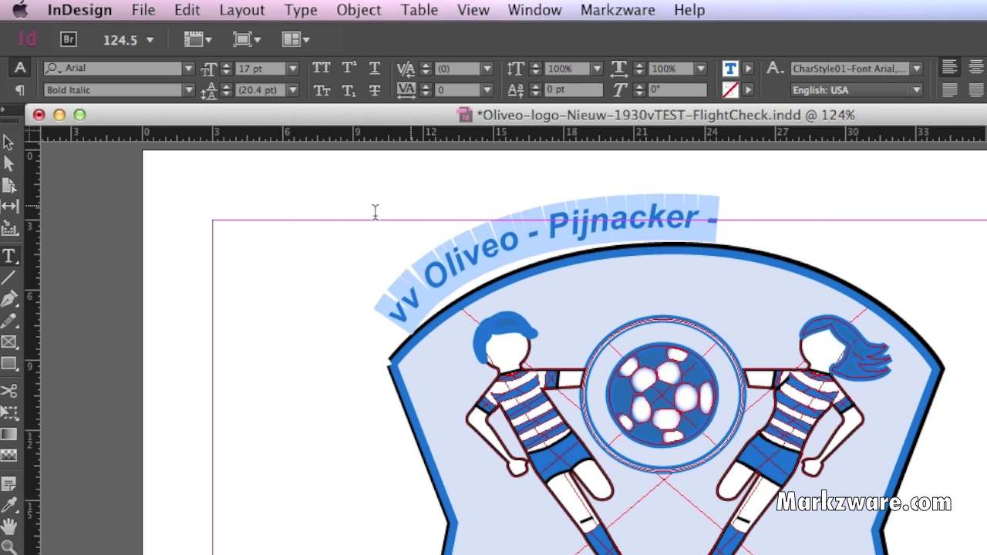
pyautogui.click(977, 69)
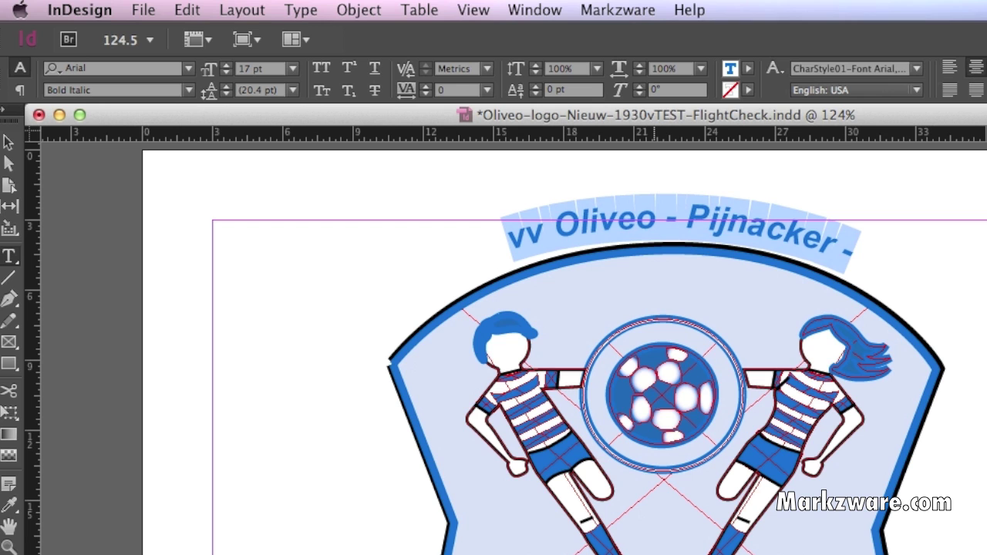
# - Move the Onze lettering up beside the logo, try stretching the O taller, then undo
pyautogui.click(7, 136)
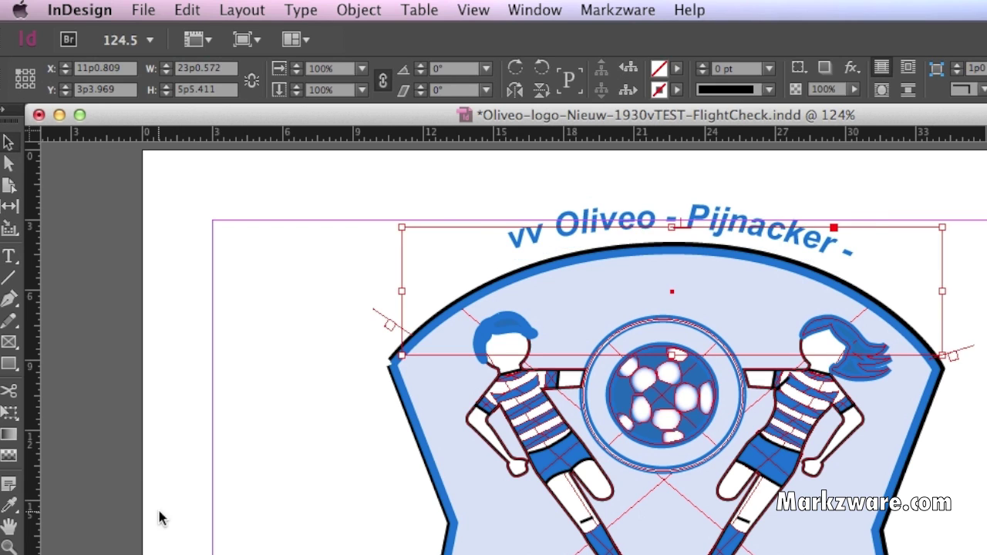
pyautogui.click(253, 515)
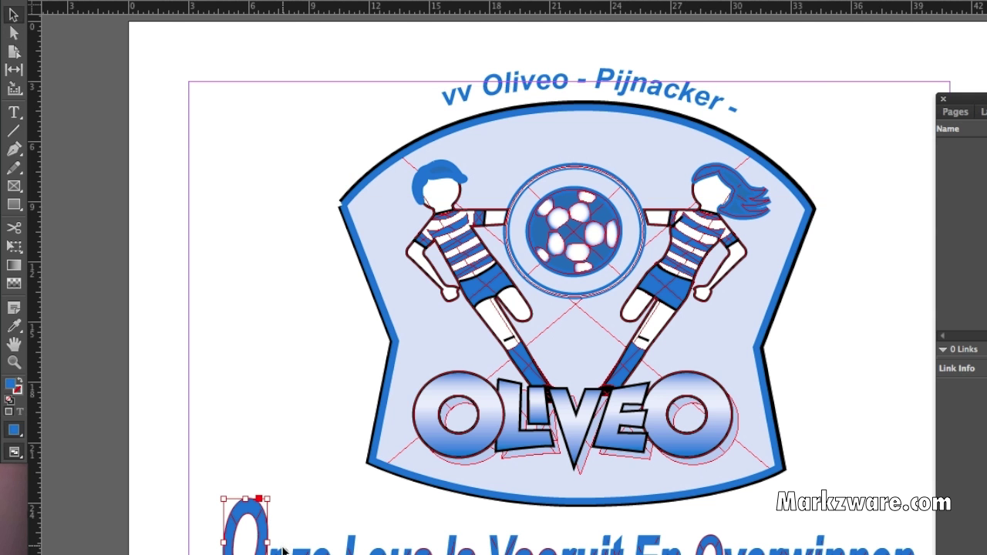
pyautogui.click(209, 504)
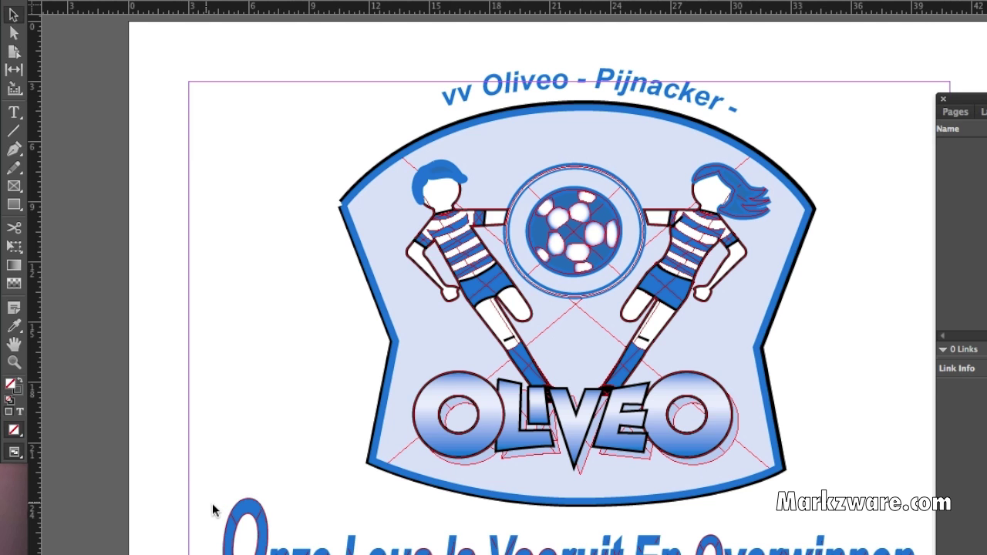
pyautogui.moveTo(254, 513); pyautogui.dragTo(292, 339)
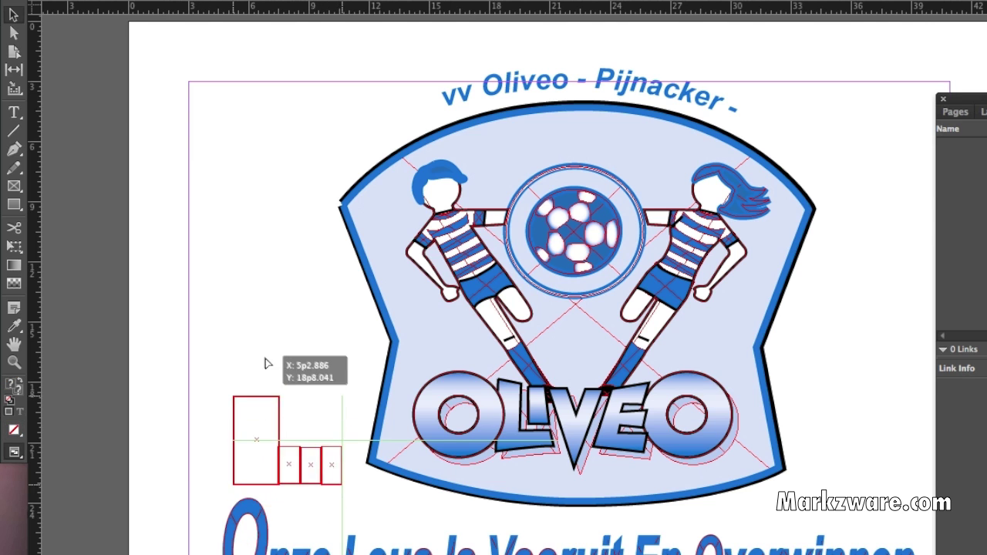
pyautogui.click(278, 447)
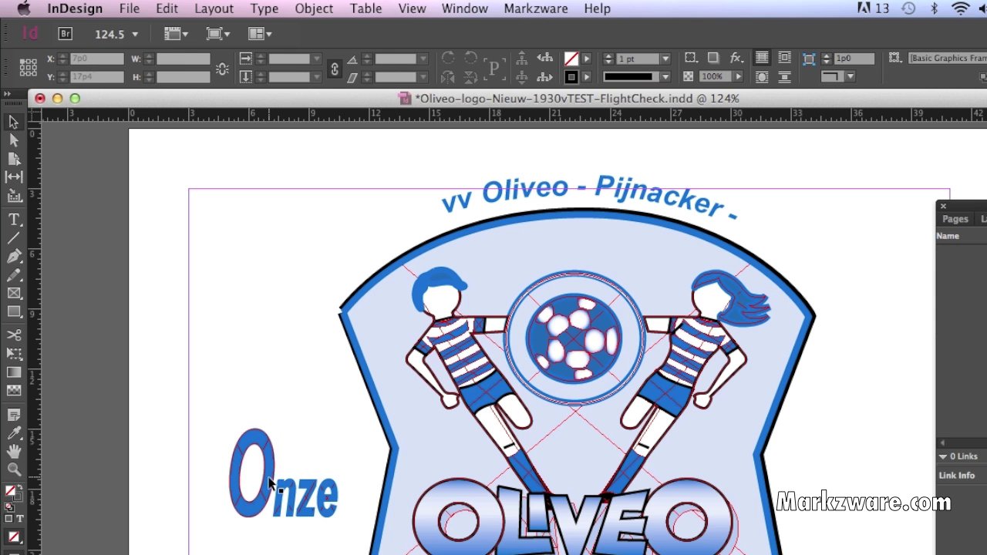
pyautogui.click(270, 482)
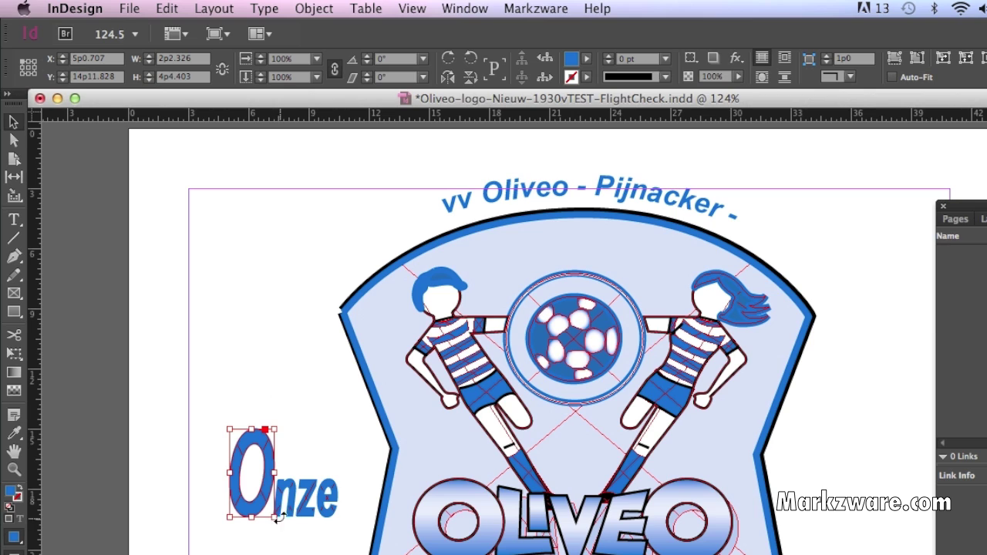
pyautogui.moveTo(251, 429); pyautogui.dragTo(251, 290)
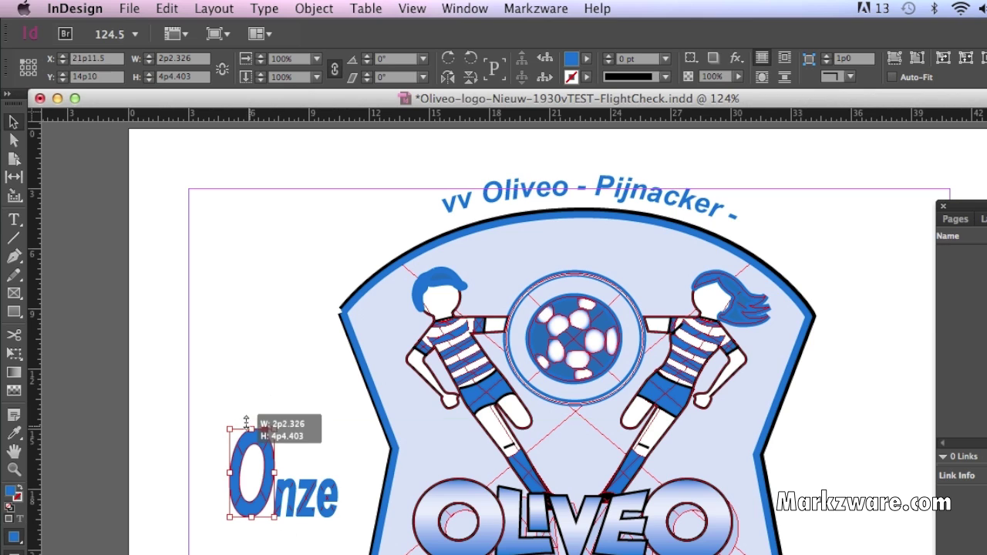
pyautogui.press('super+z')
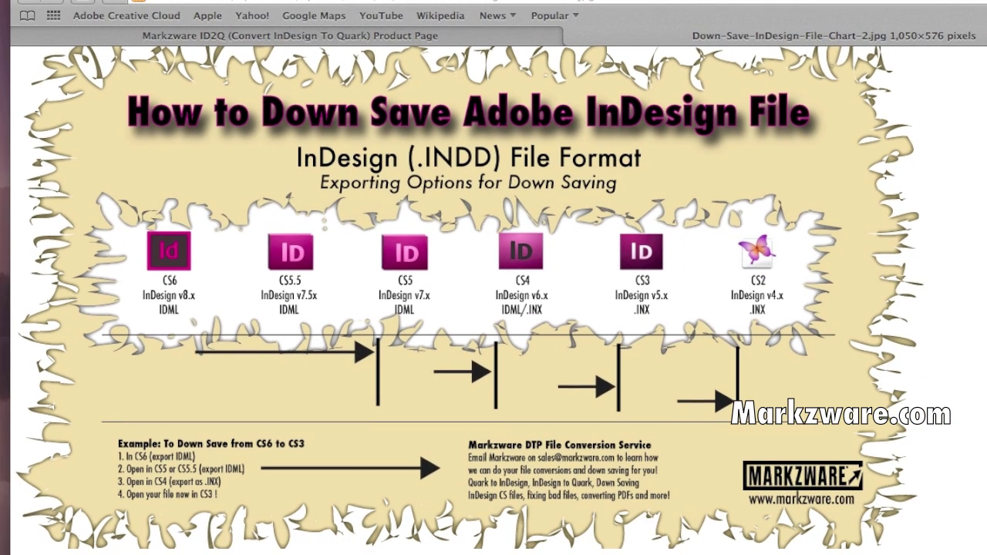
# - Switch to the Markzware tab and go to PDF2DTP from the Products menu
pyautogui.click(320, 36)
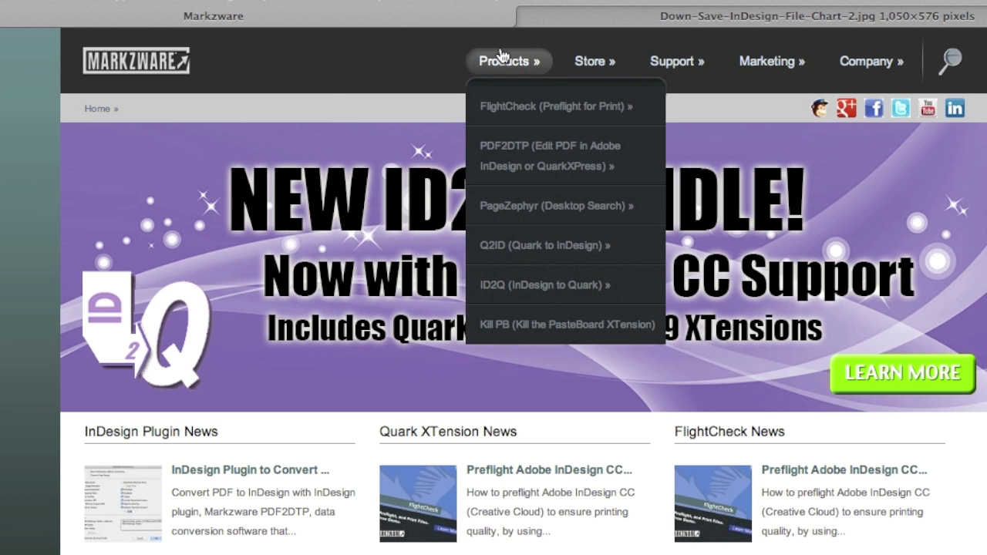
pyautogui.moveTo(523, 134)
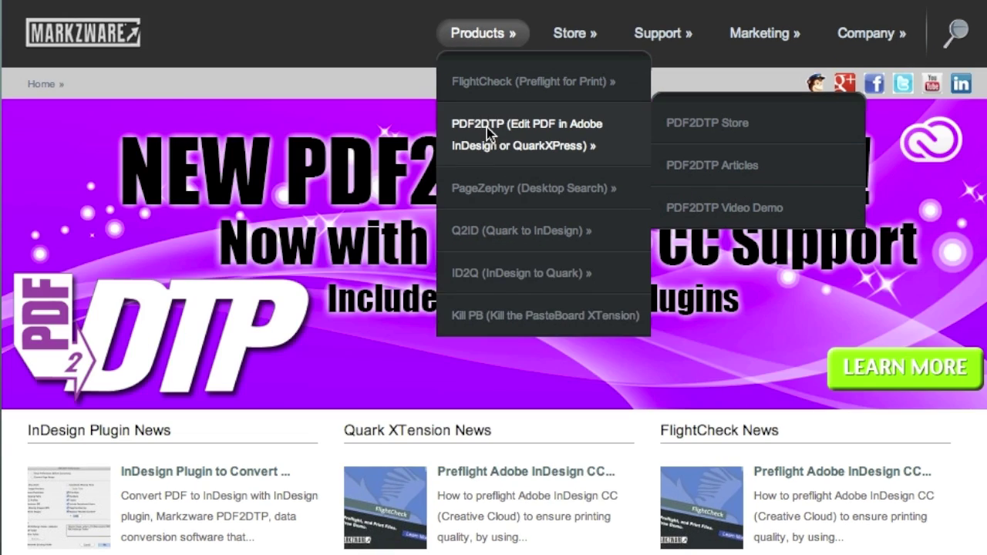
pyautogui.click(487, 131)
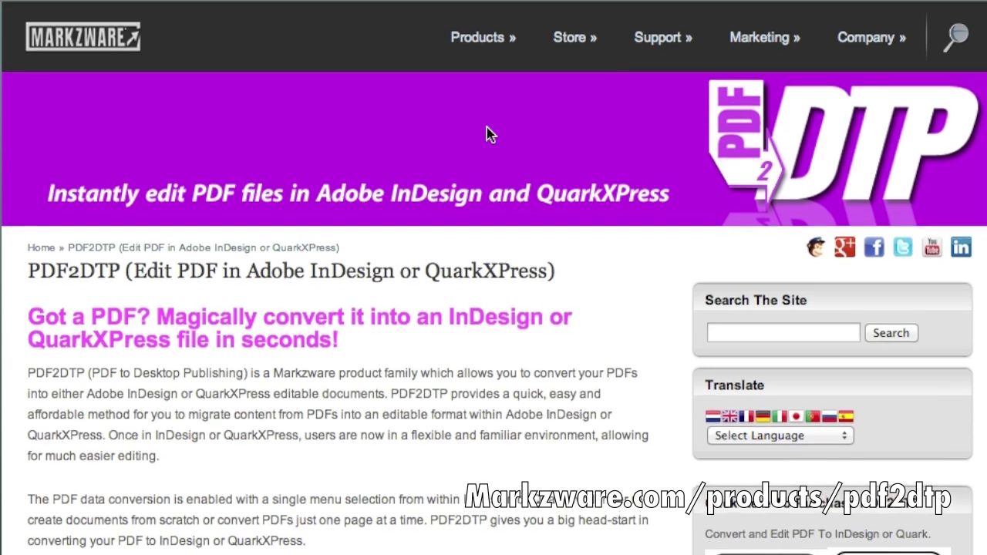
# - Scroll down the PDF2DTP page past Features and the demo video to the example conversion screenshots
pyautogui.scroll(-3, 487, 128)
pyautogui.scroll(-6, 486, 128)
pyautogui.scroll(-2, 487, 128)
pyautogui.scroll(-2, 487, 128)
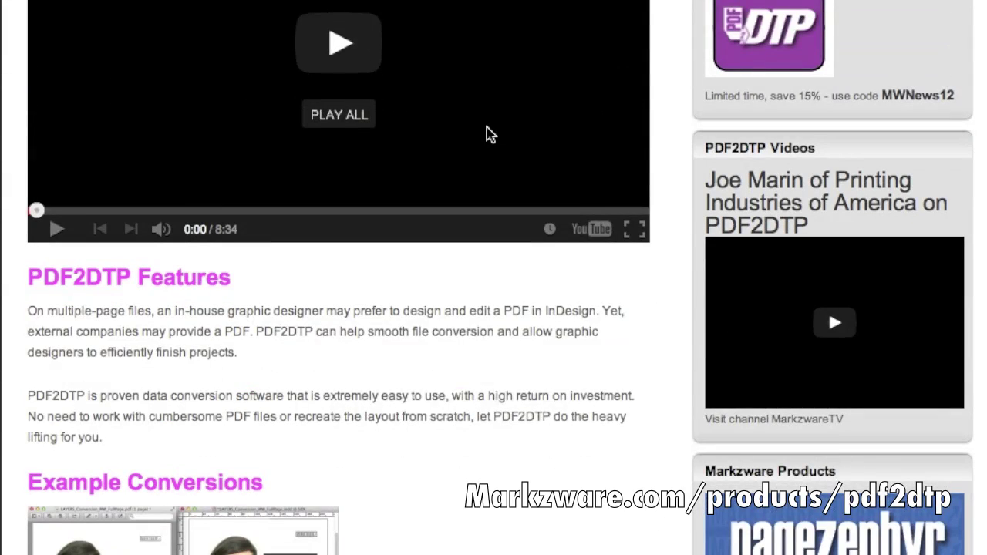
pyautogui.scroll(-1, 487, 128)
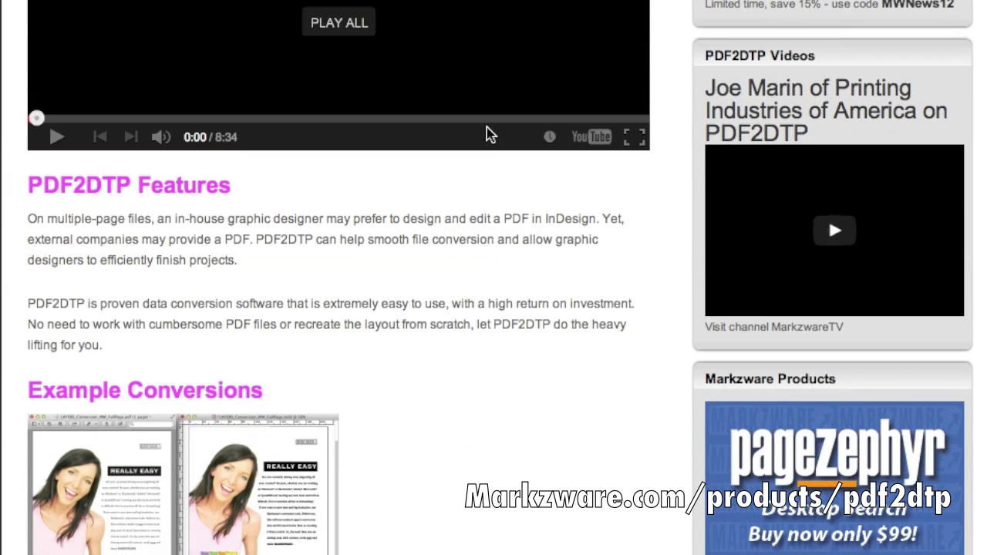